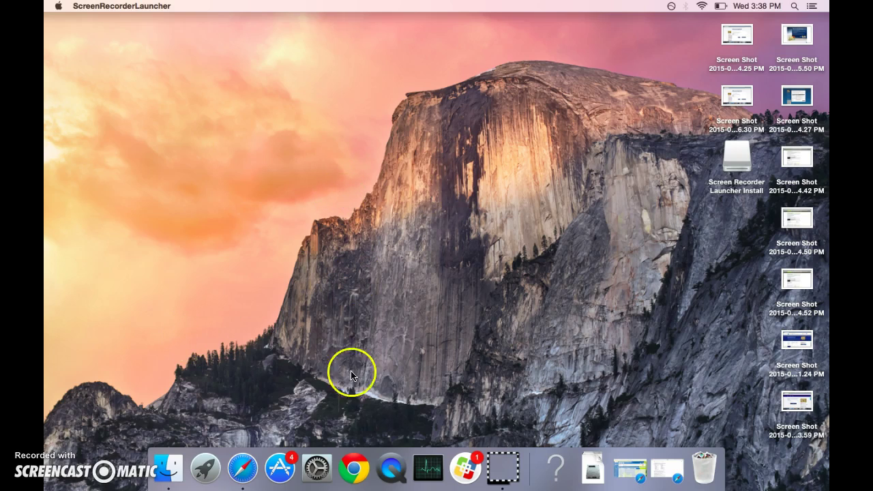
Launch QuickTime Player from its Dock icon.
click(393, 464)
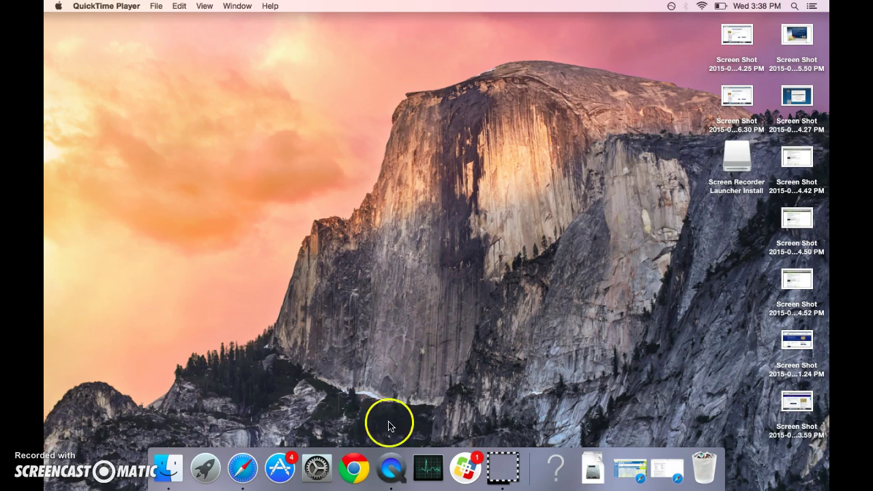
Bring QuickTime Player to the front and open File > New Screen Recording.
click(795, 6)
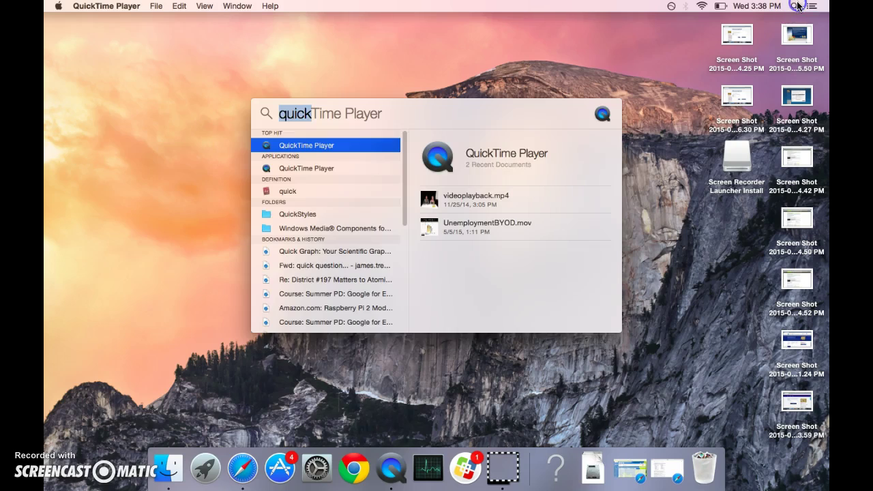
text(quick)
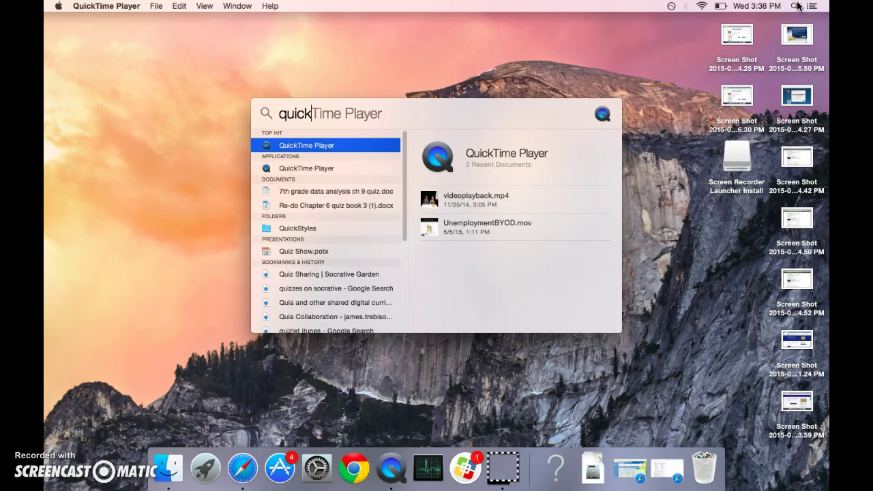
click(178, 102)
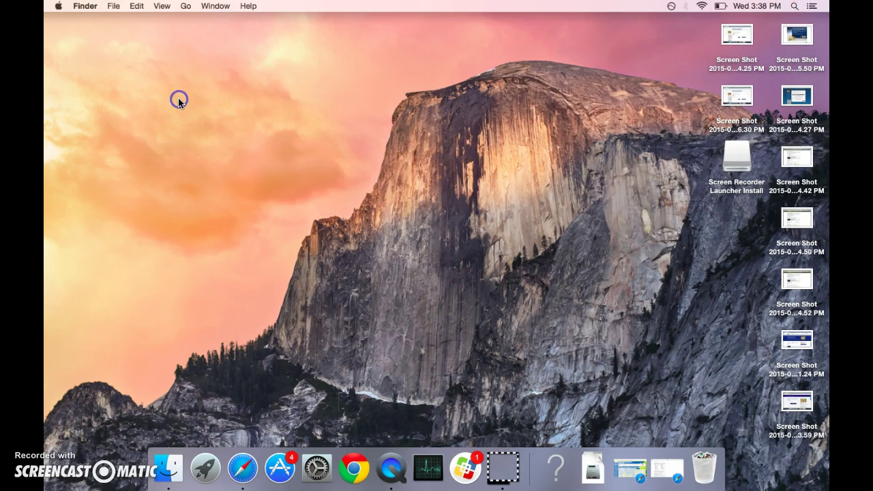
click(391, 468)
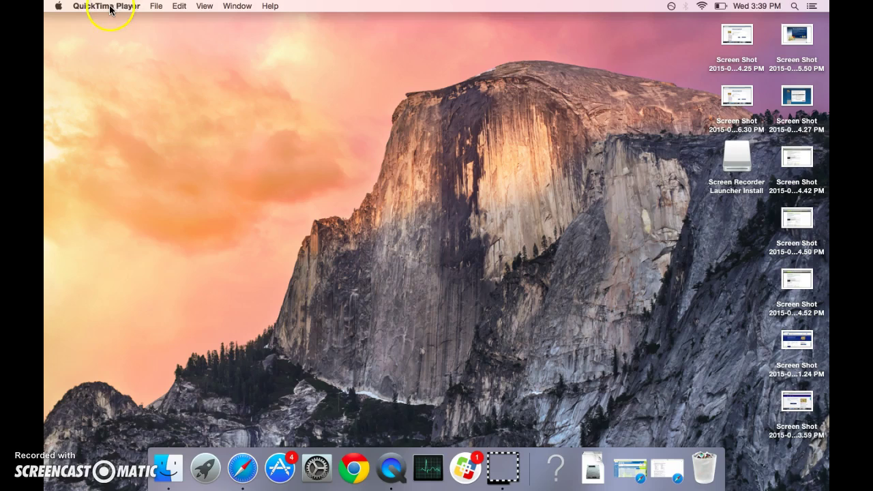
click(156, 8)
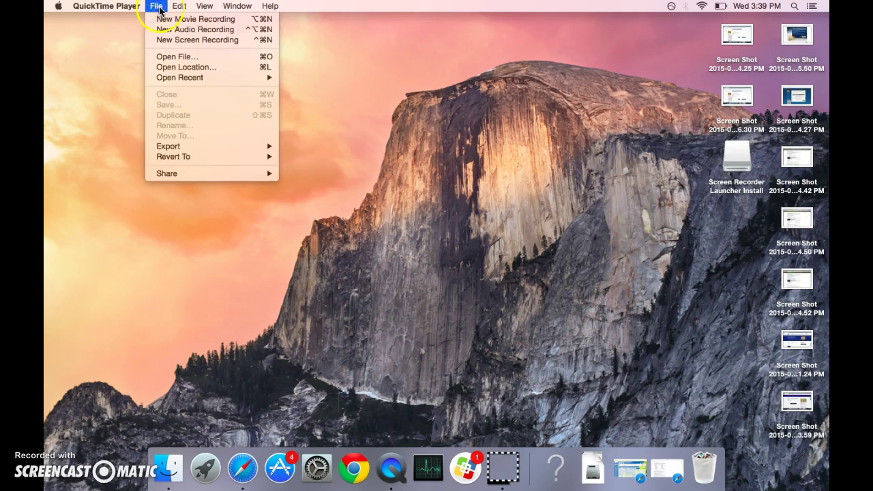
click(164, 41)
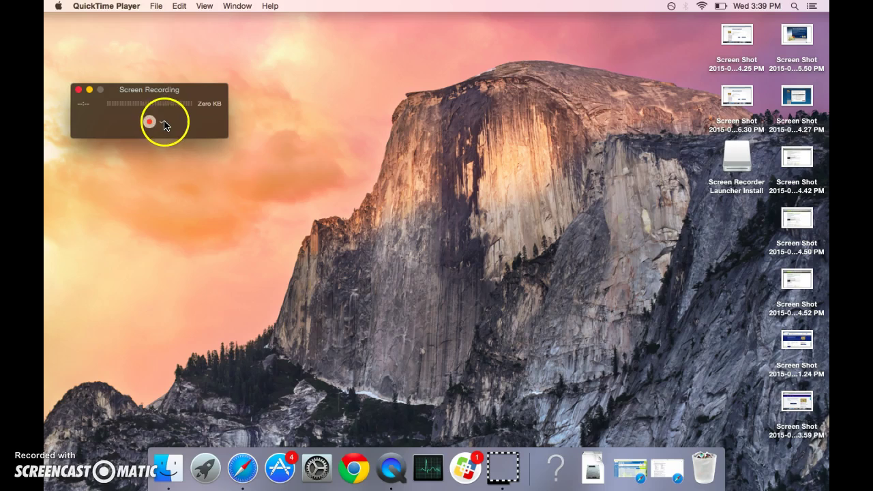
Set the recording audio to Built-in Microphone and start the recording's area selection.
click(163, 123)
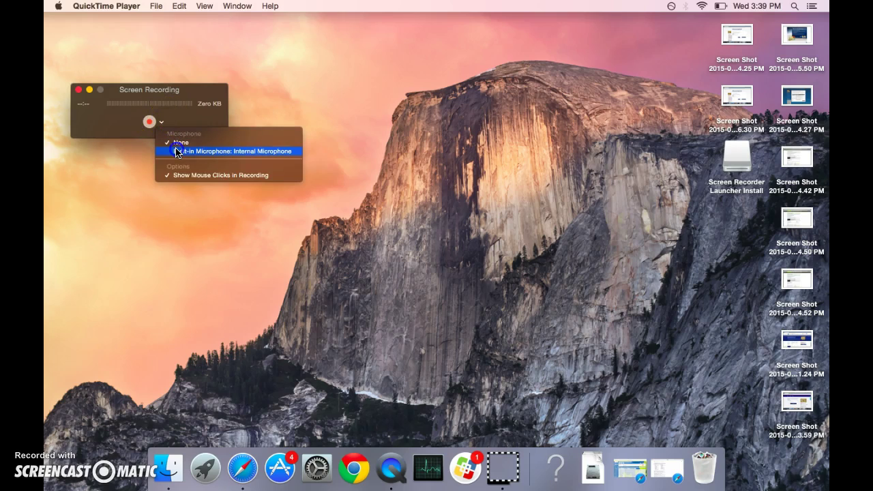
click(177, 151)
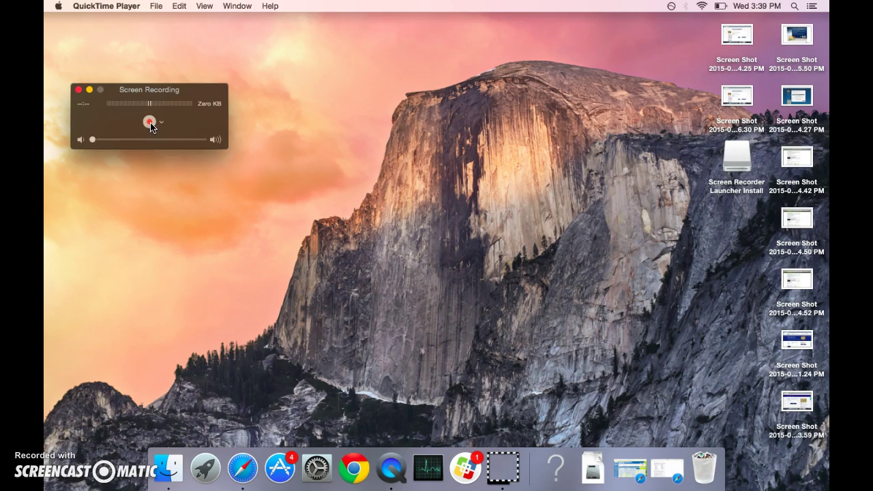
click(150, 122)
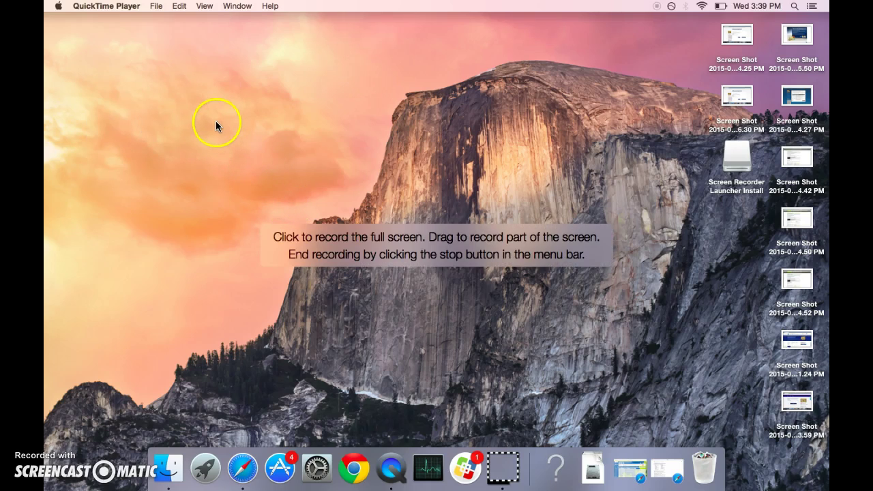
Record a dragged screen region framing Safari's IXL Google results, then stop recording.
drag(150, 2, 715, 383)
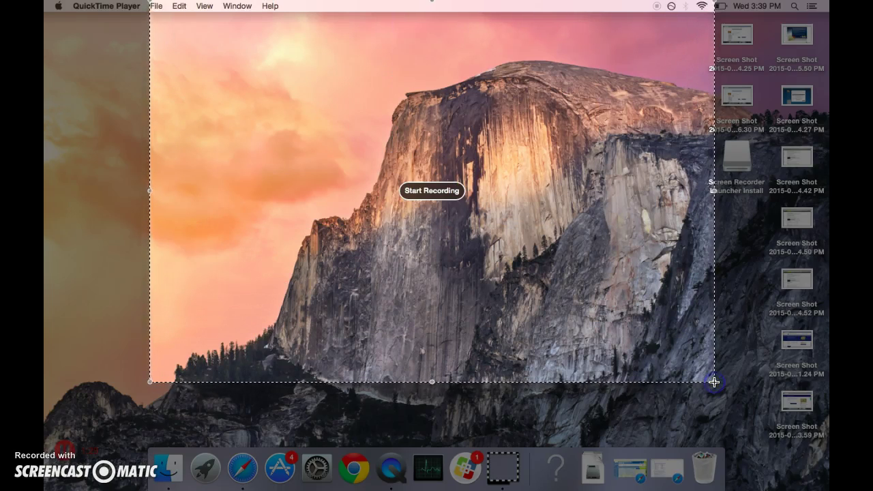
click(440, 196)
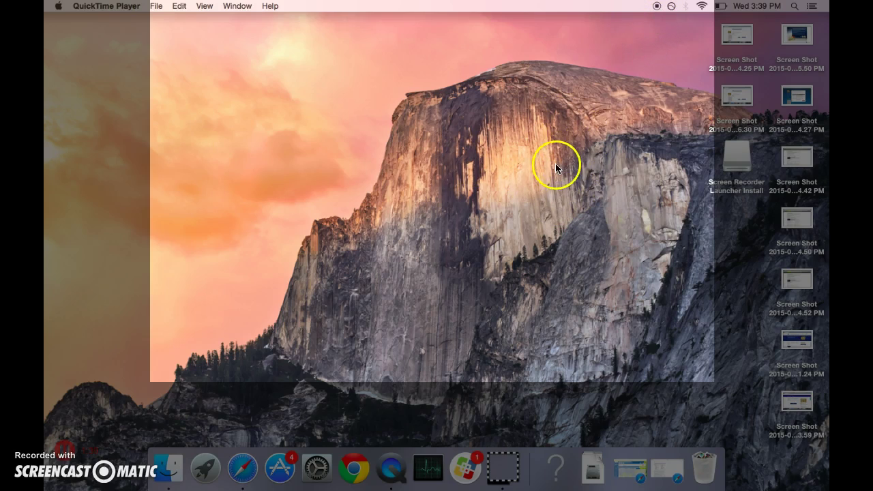
click(673, 470)
drag(643, 32, 757, 45)
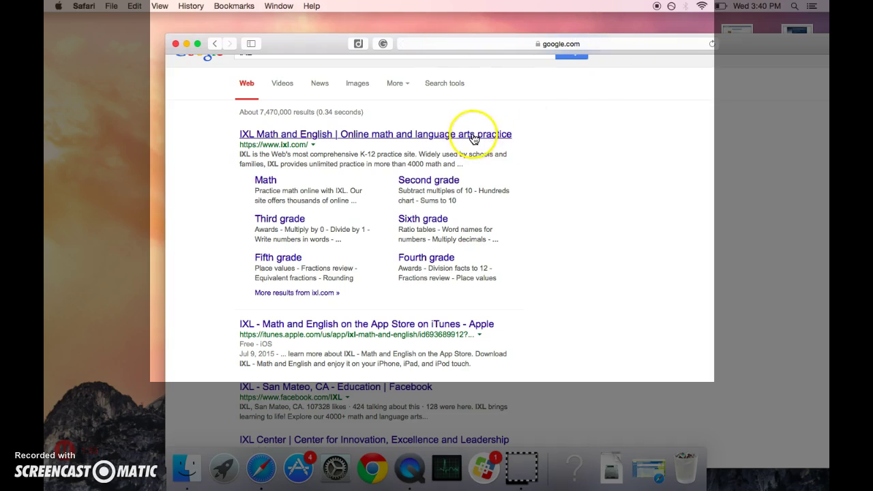
click(657, 7)
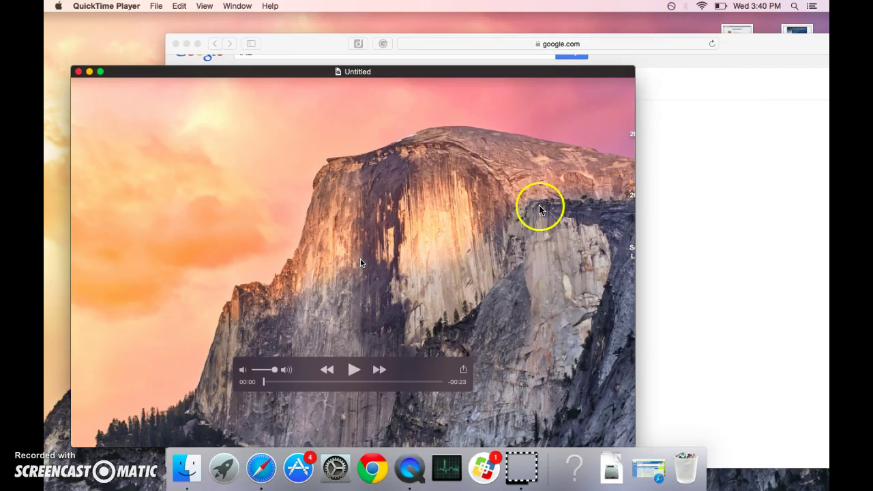
Play the Untitled 23-second recording and pause it at 00:06.
click(454, 340)
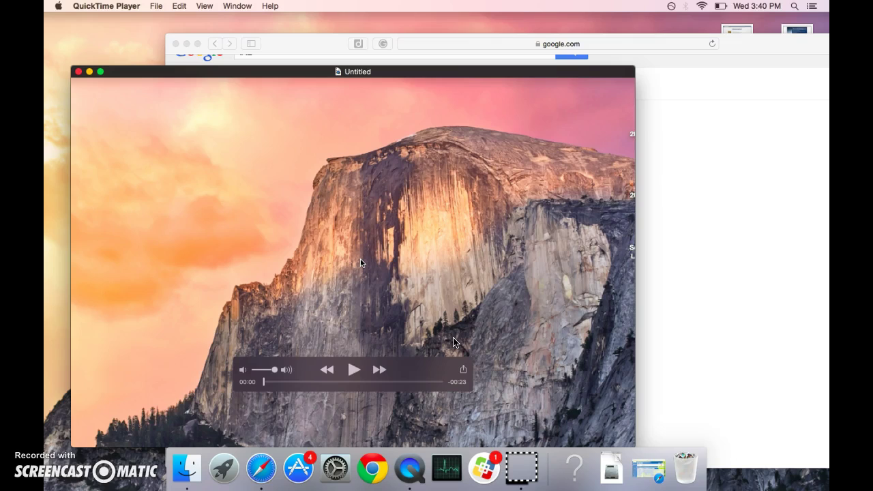
click(350, 371)
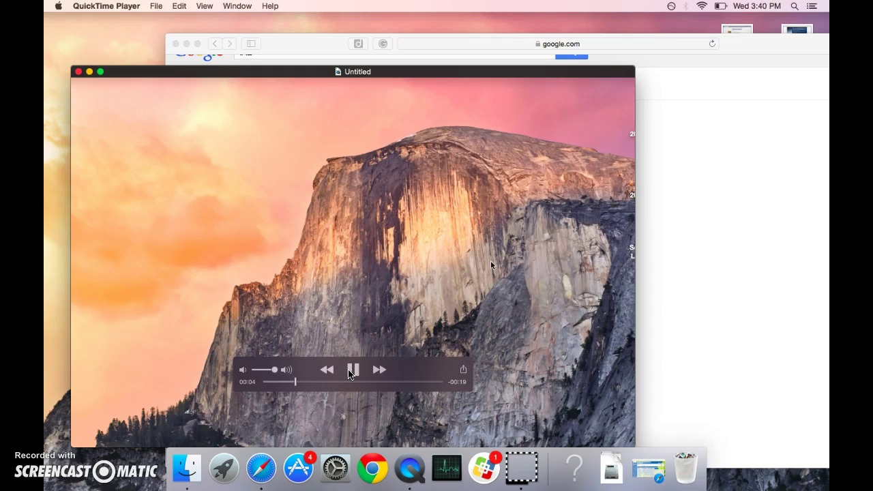
click(352, 372)
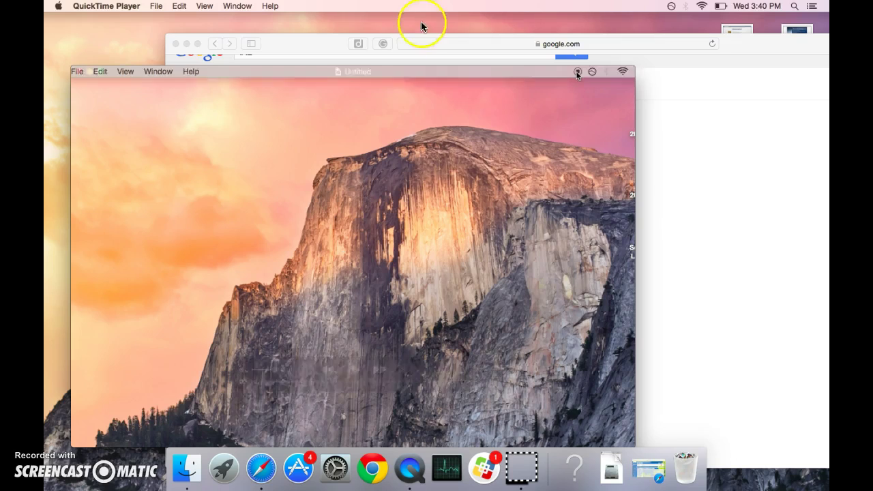
mouse_move(382, 148)
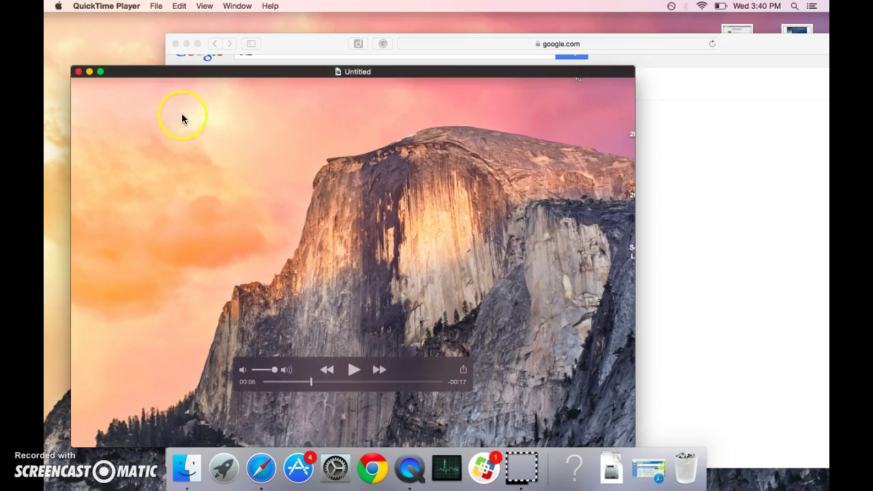
Trim both ends with Edit > Trim so the roughly 21-second clip ends on the search results.
click(179, 6)
click(192, 198)
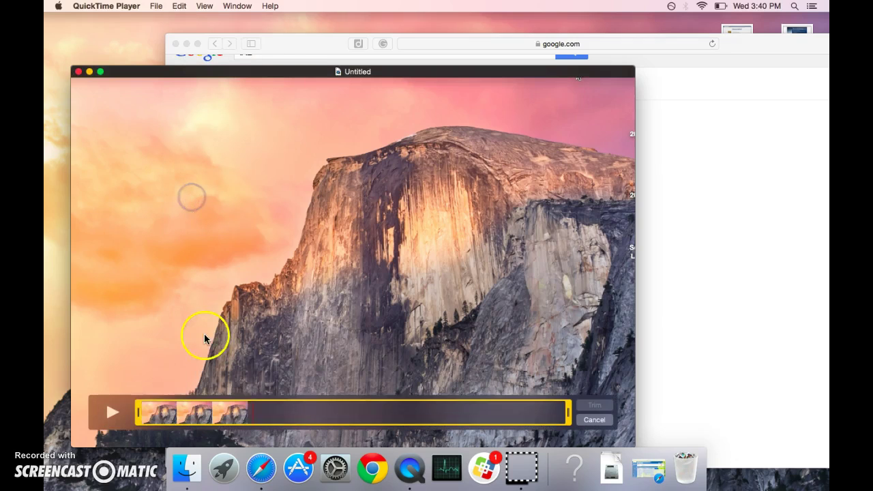
drag(138, 412, 149, 412)
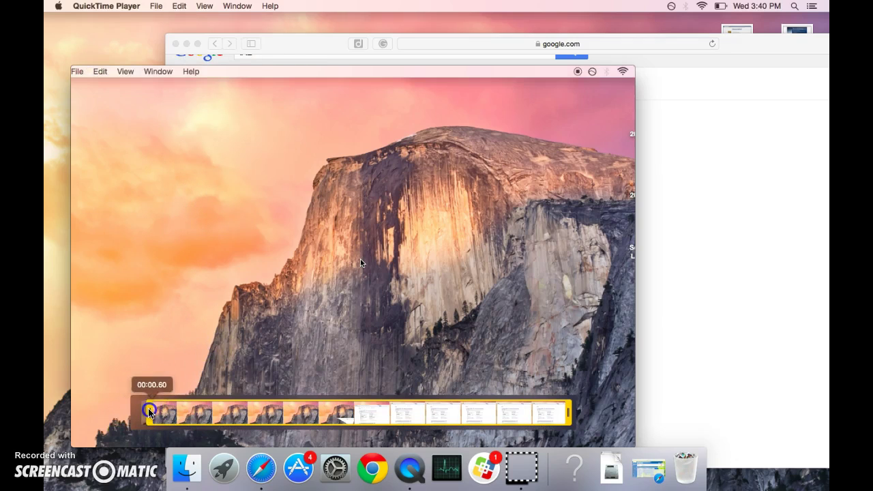
drag(569, 413, 559, 412)
click(585, 406)
click(466, 313)
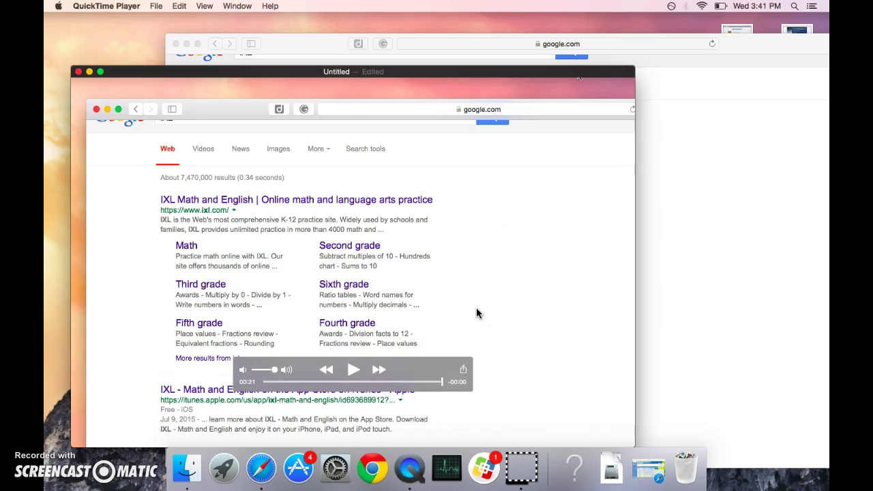
Choose YouTube from the movie's Share list, after cancelling a File save-copy export.
click(463, 371)
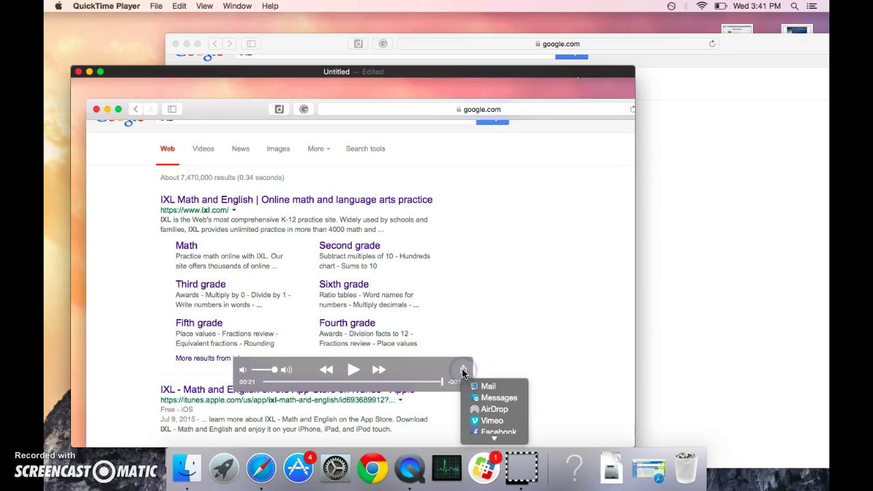
mouse_move(490, 440)
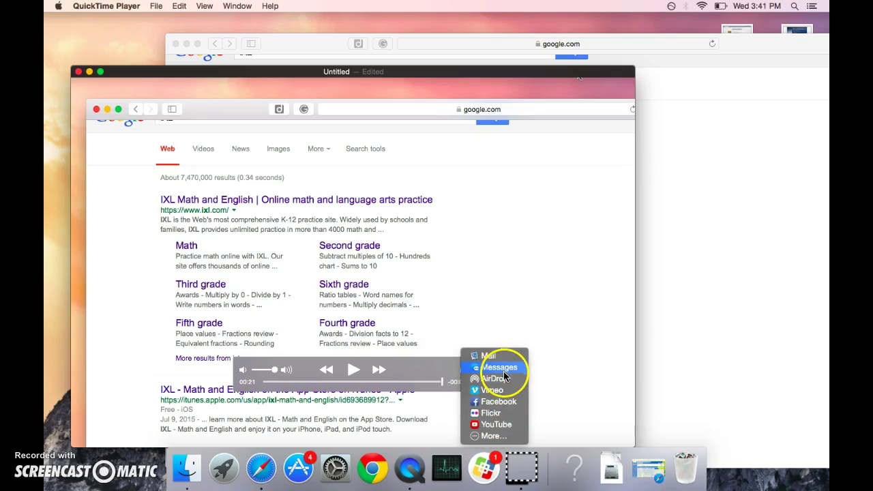
click(538, 320)
click(155, 7)
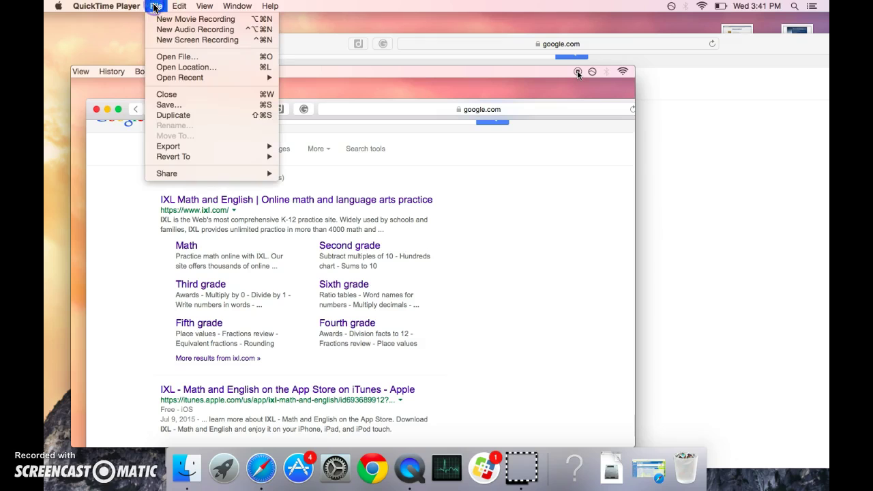
click(171, 105)
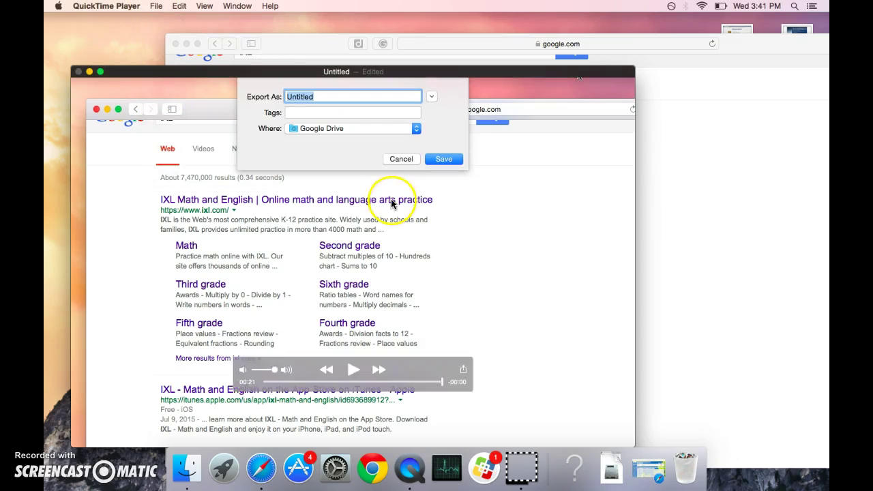
click(400, 159)
click(460, 369)
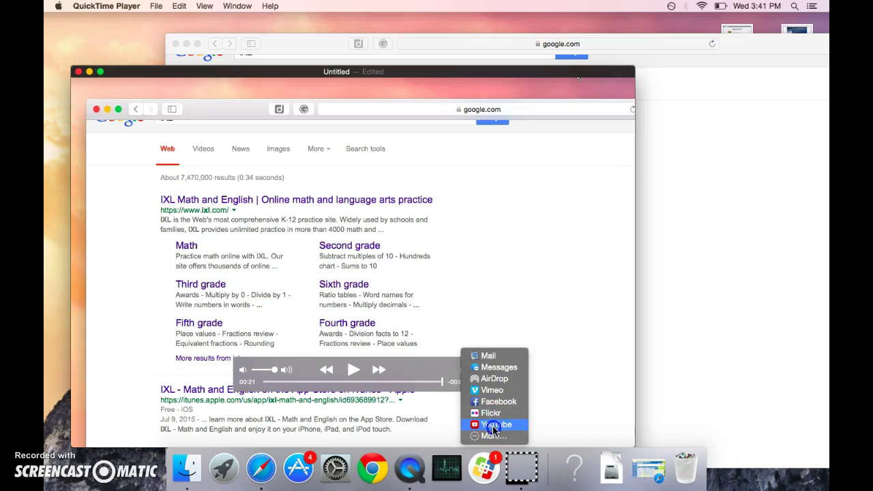
click(494, 428)
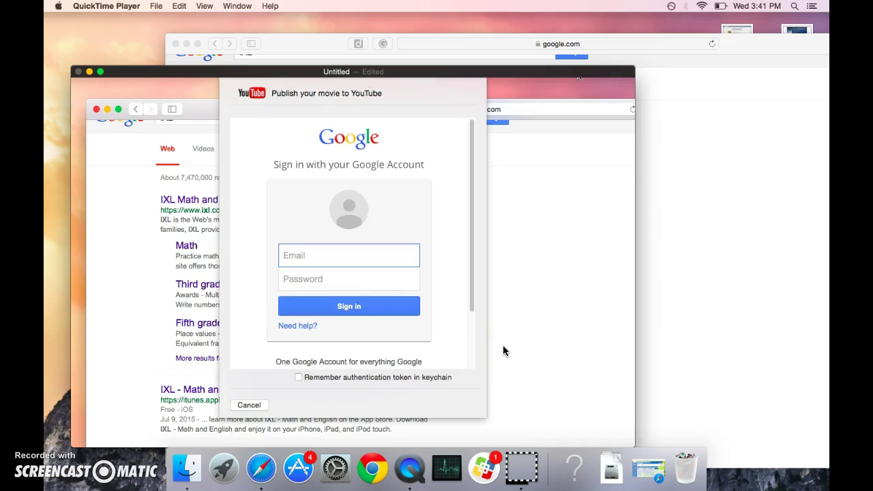
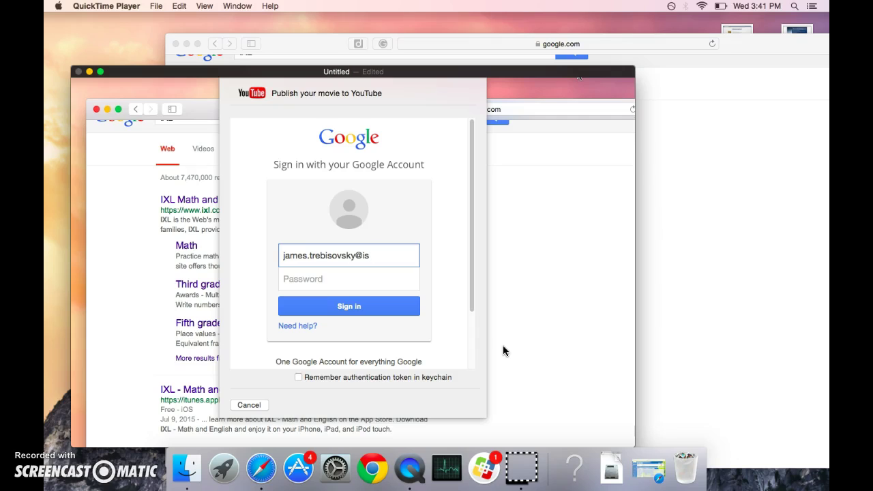
Enter the Google account credentials and sign in for YouTube publishing.
click(388, 255)
click(296, 368)
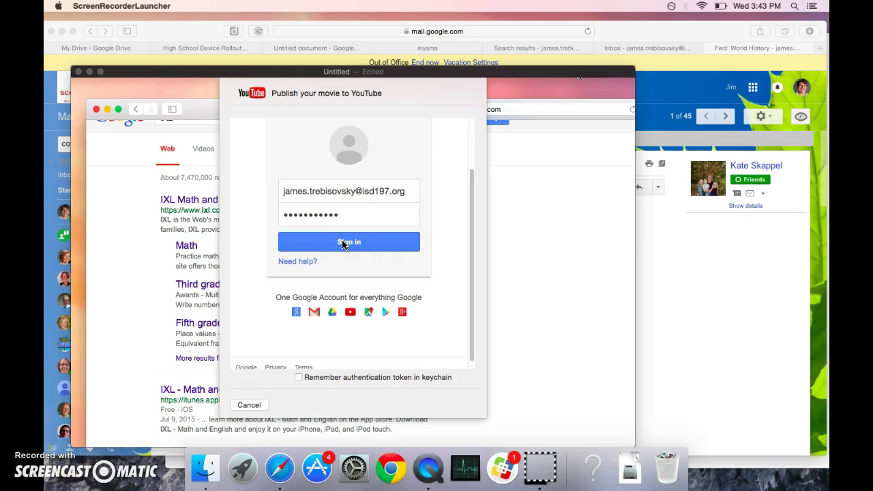
click(343, 245)
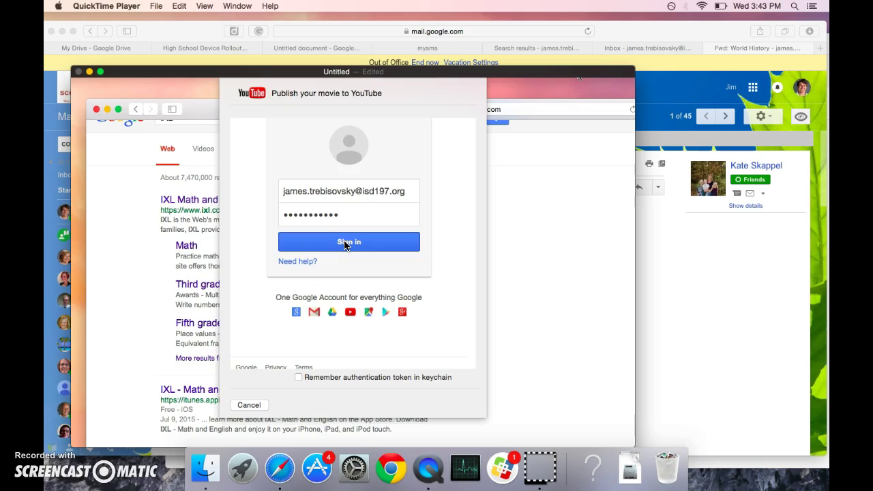
click(344, 247)
click(355, 243)
Accept the requested account permissions and set the video category to Education.
scroll(356, 246, down, 3)
click(435, 349)
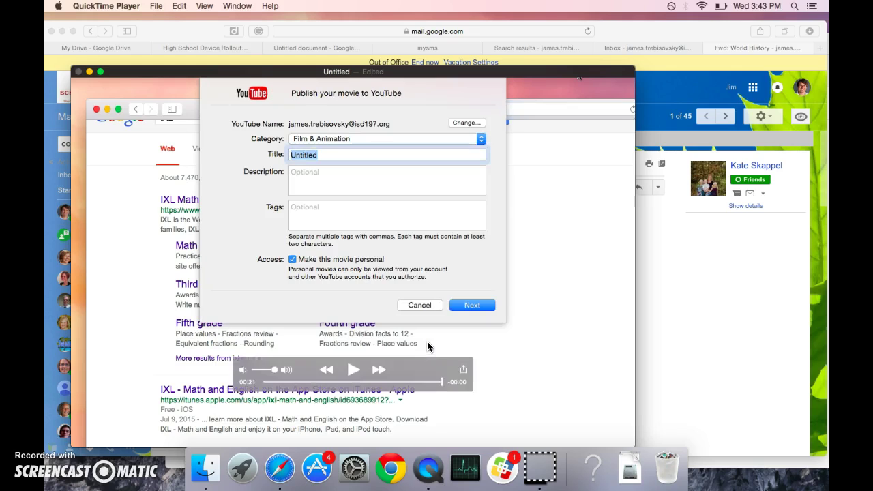
click(371, 137)
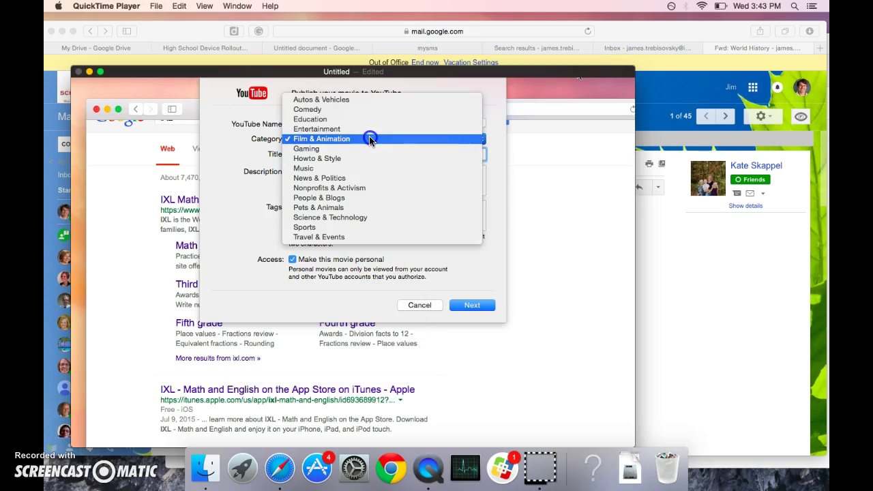
click(356, 118)
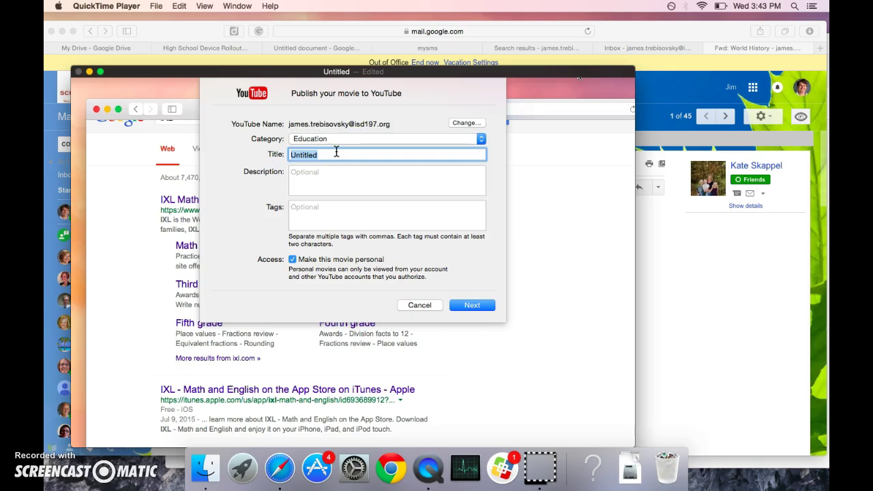
Title the movie 'My First Screencast', continue, and agree to YouTube's terms to publish.
text(My First Screencast)
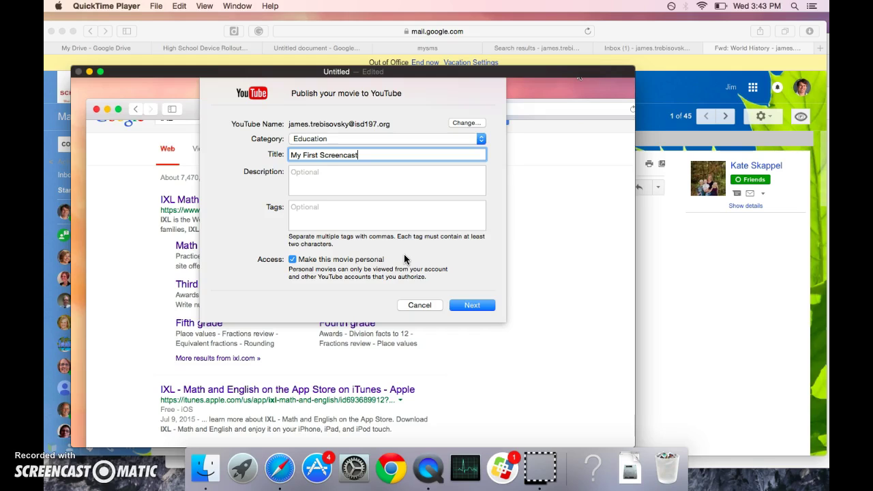
click(460, 307)
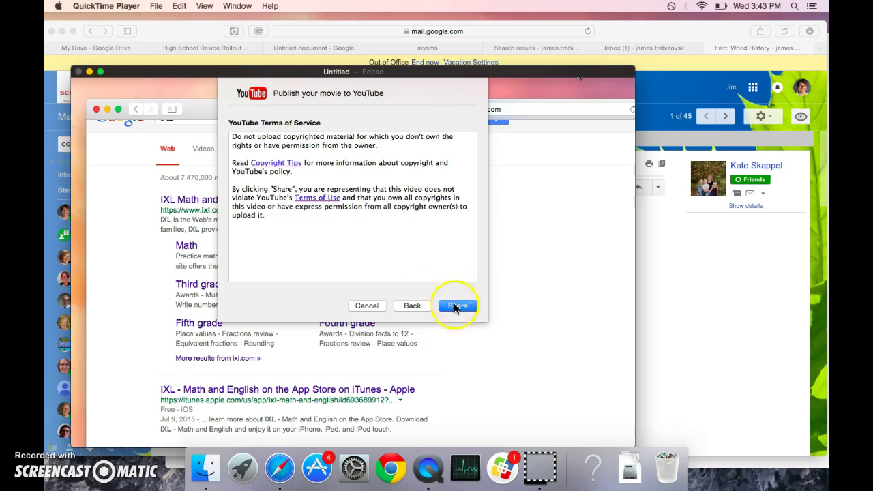
click(456, 306)
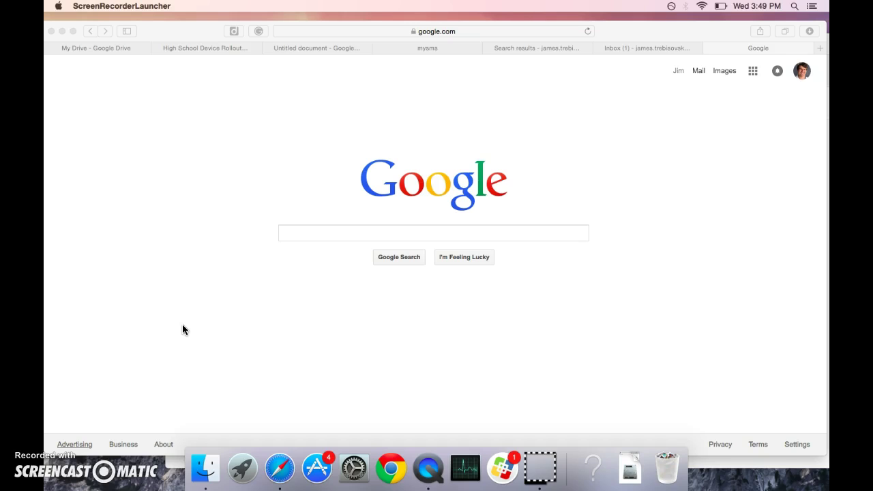
Search Google for 'youtube' and go to the YouTube website.
click(304, 233)
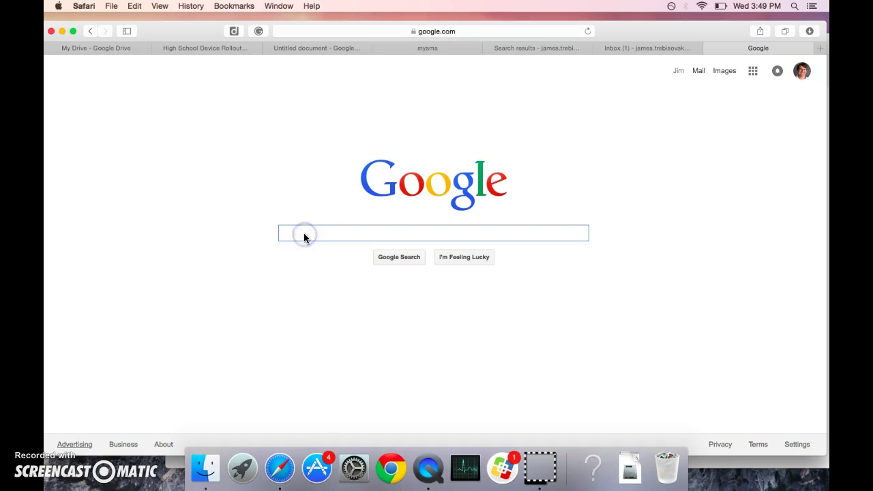
text(yout)
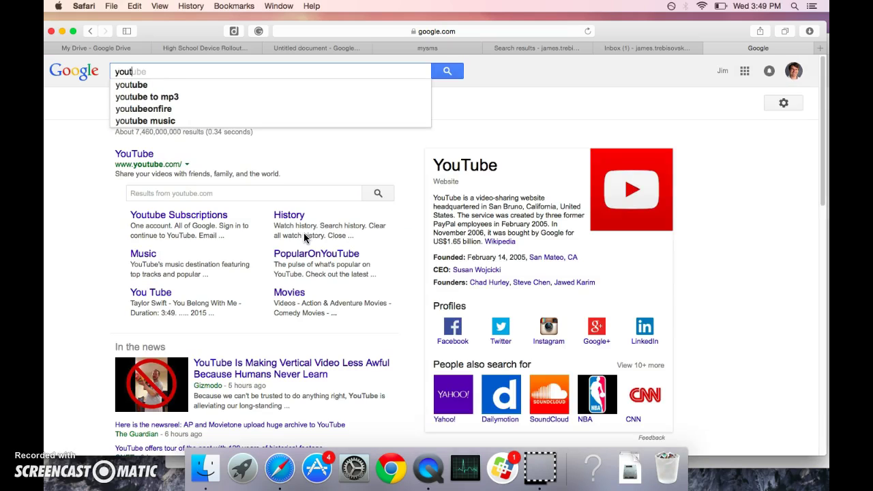
click(151, 86)
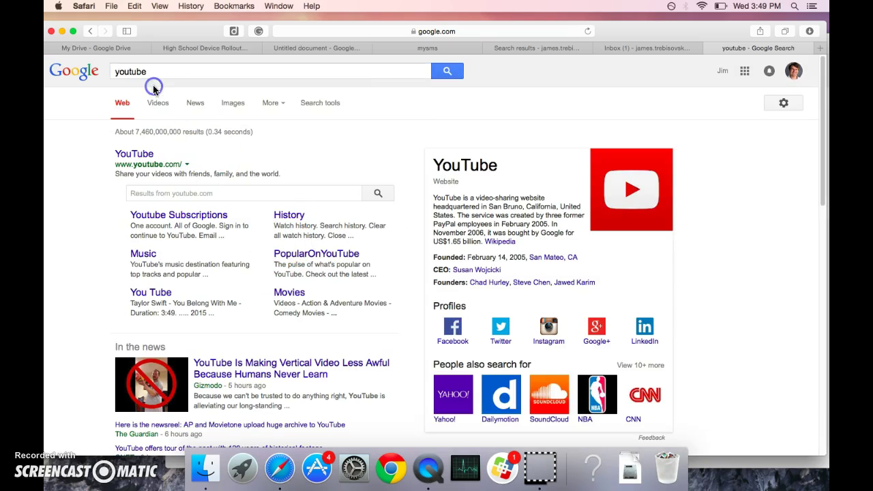
click(143, 153)
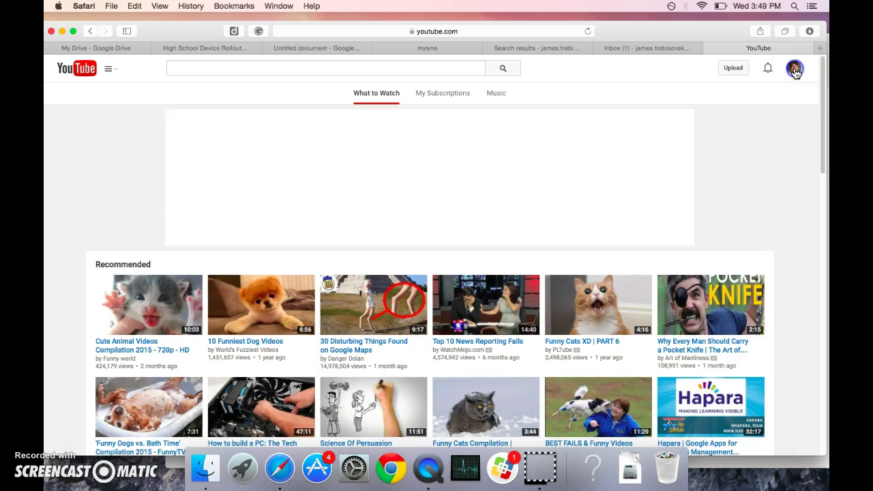
Open Creator Studio from the account menu and edit the My First Screencast video.
click(795, 70)
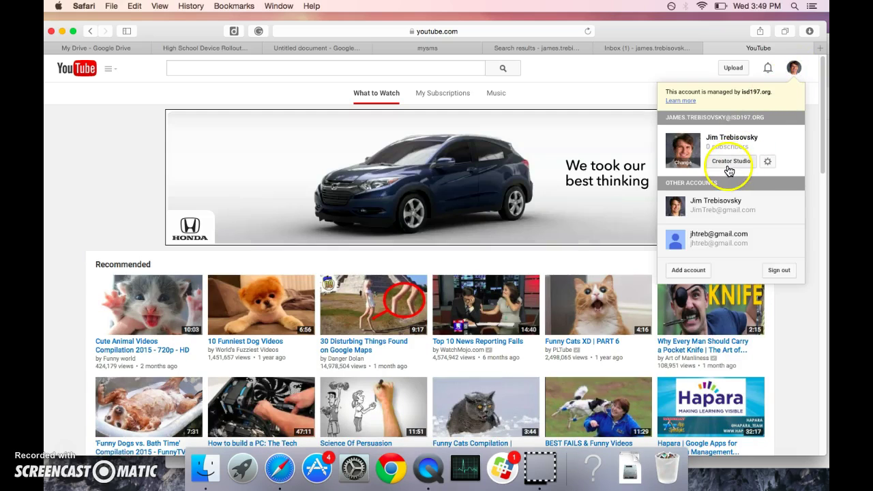
click(793, 68)
click(795, 67)
click(724, 162)
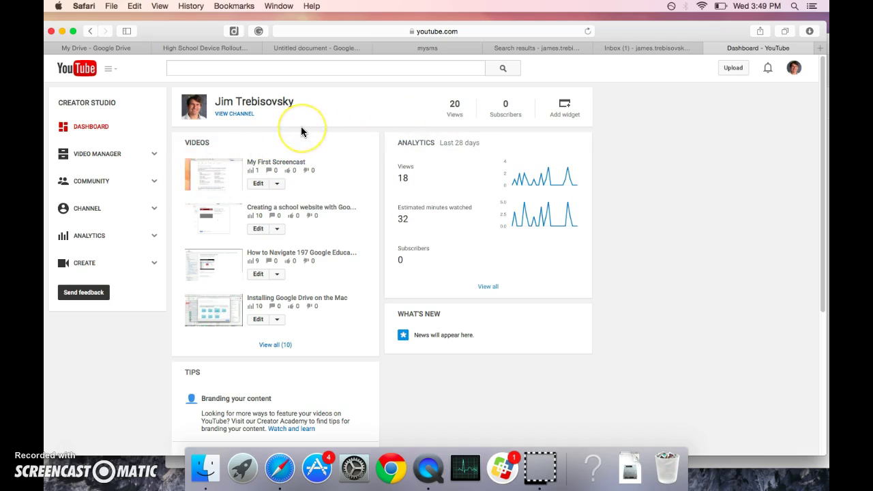
click(259, 186)
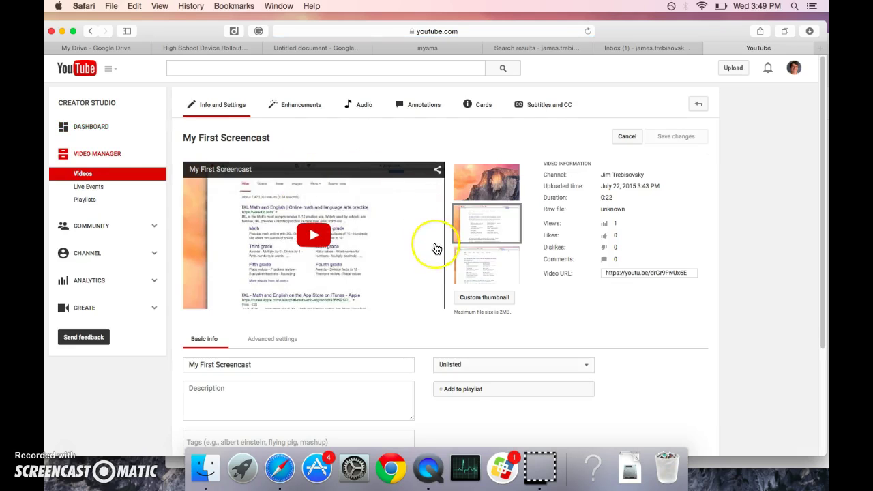
Change My First Screencast's privacy from Private to Unlisted.
scroll(437, 248, down, 3)
scroll(437, 249, down, 2)
click(494, 270)
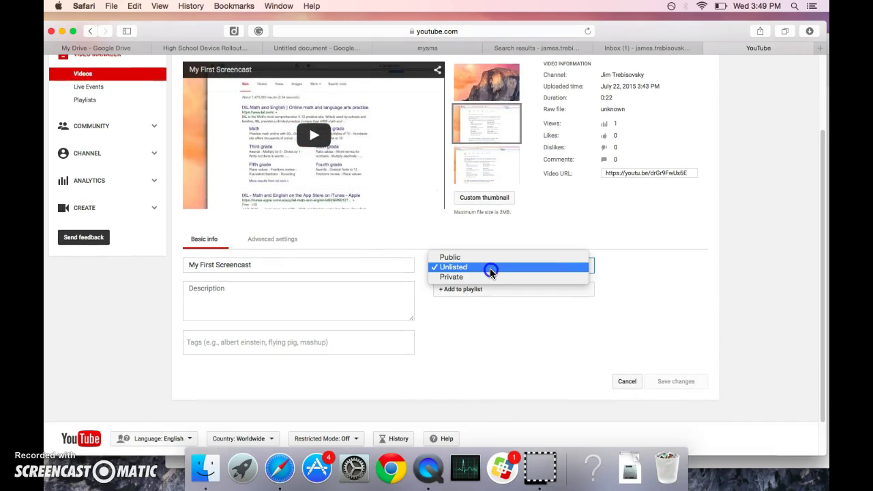
click(484, 279)
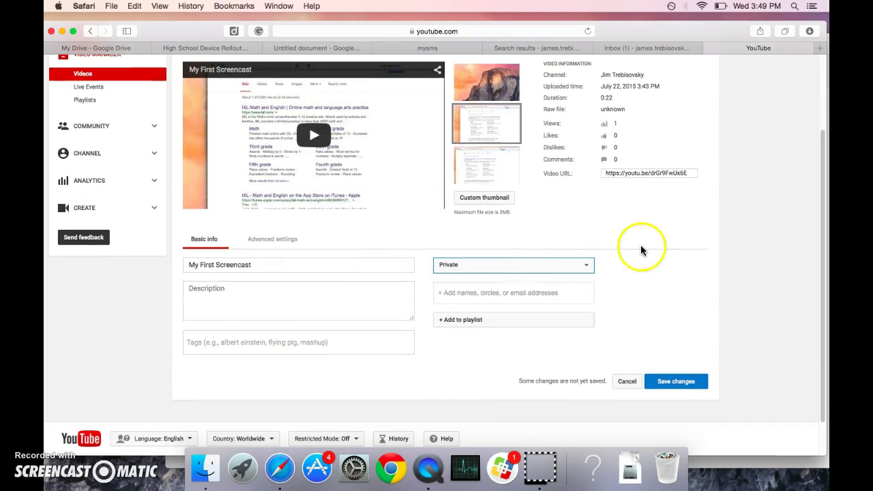
click(589, 268)
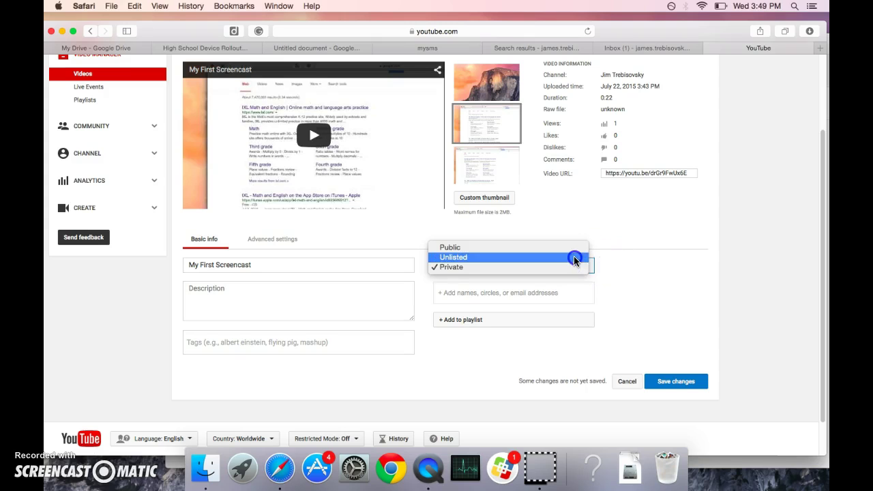
click(575, 260)
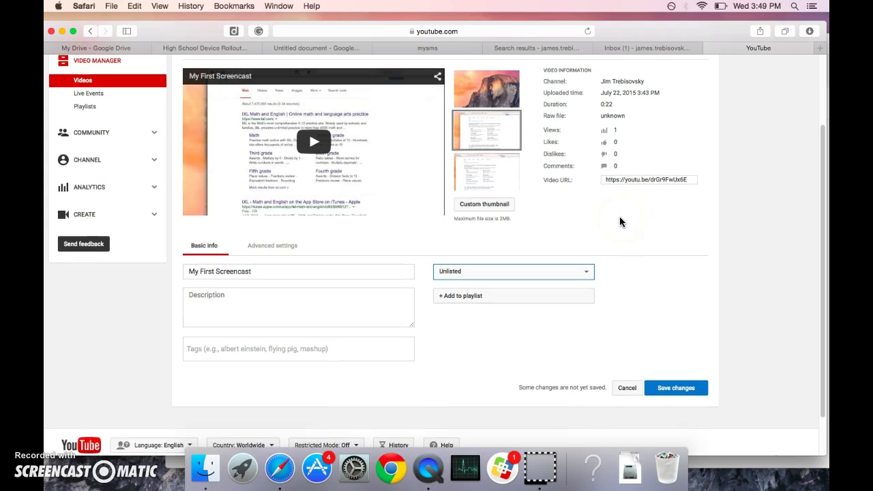
Copy the video's link from the Video URL field.
click(631, 178)
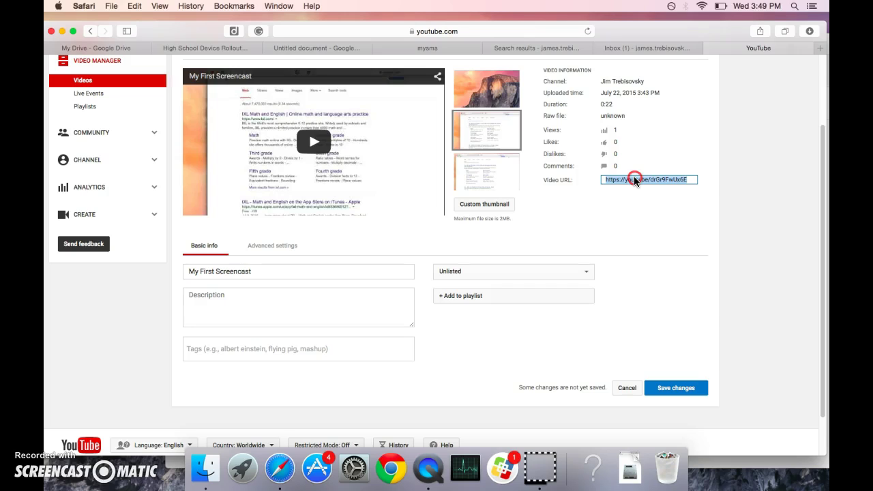
right_click(634, 177)
click(648, 218)
Confirm the privacy setting stays Unlisted and save the video's changes.
click(296, 274)
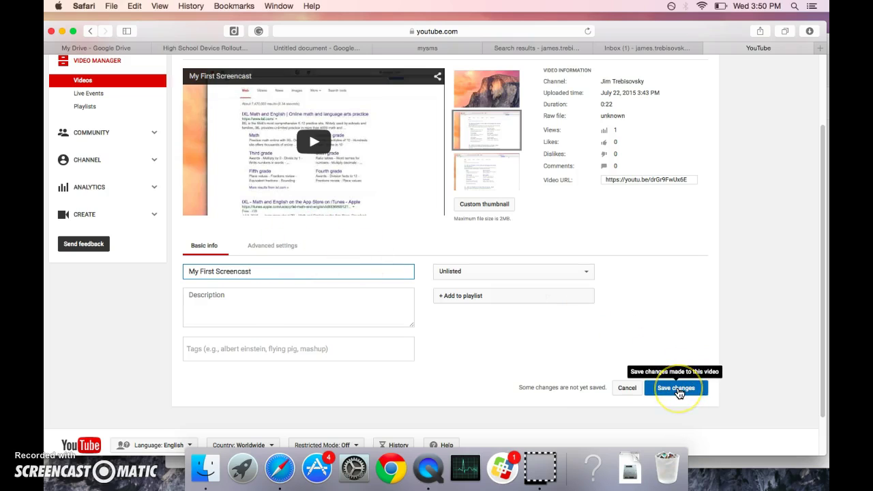
click(574, 268)
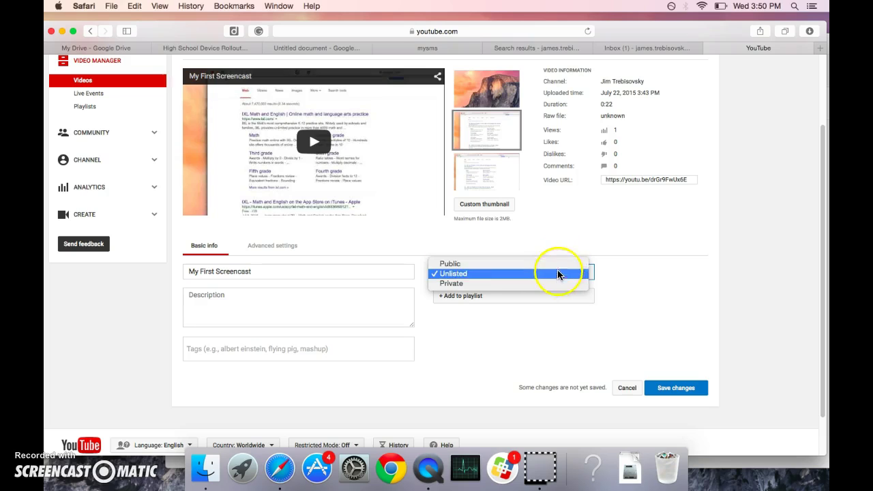
click(576, 274)
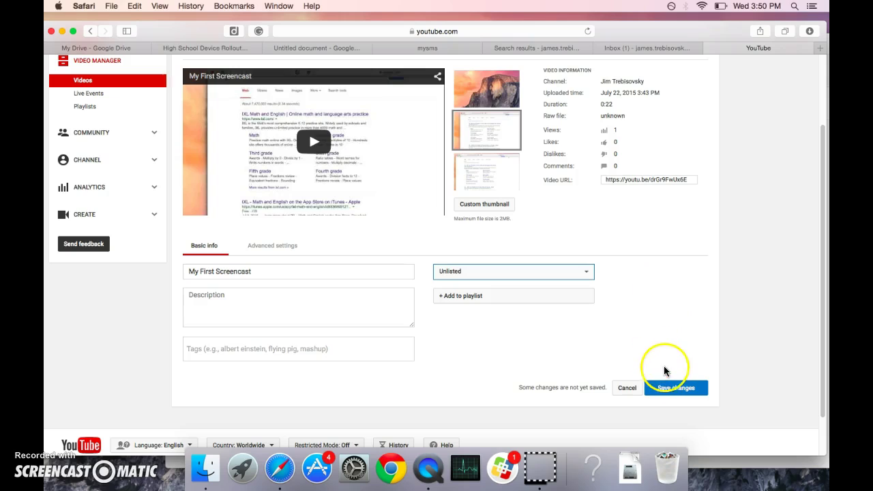
click(667, 388)
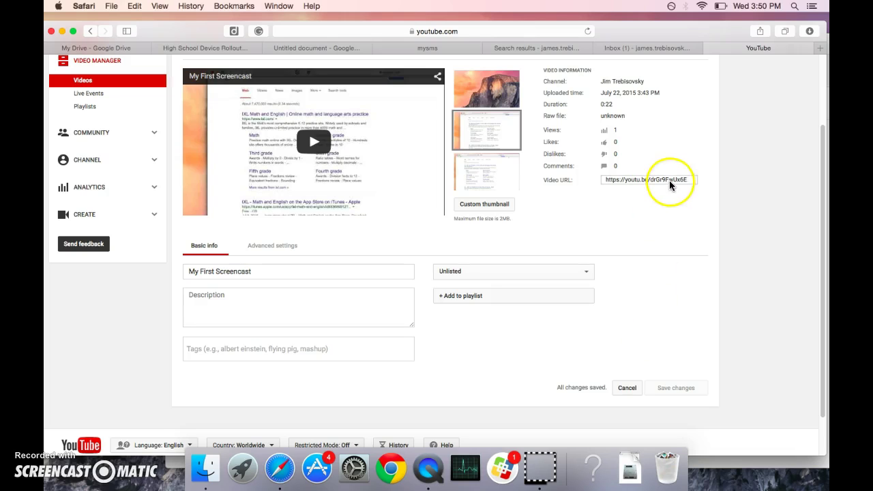
Load the copied youtu.be link in a new Safari tab, watch the video, then pause it.
click(820, 50)
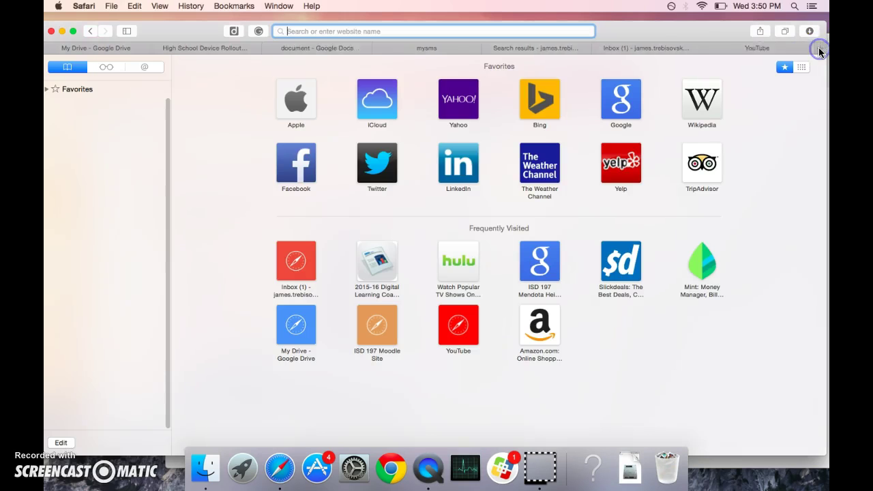
click(467, 31)
key(super+v)
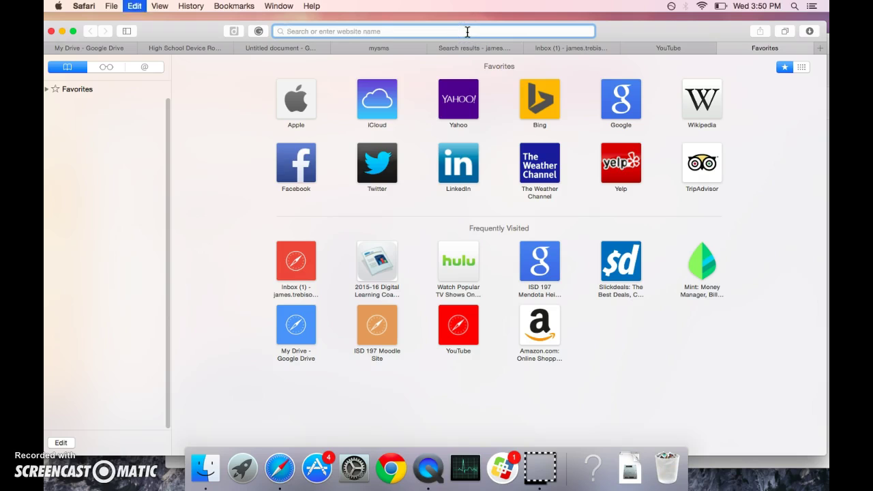
key(Return)
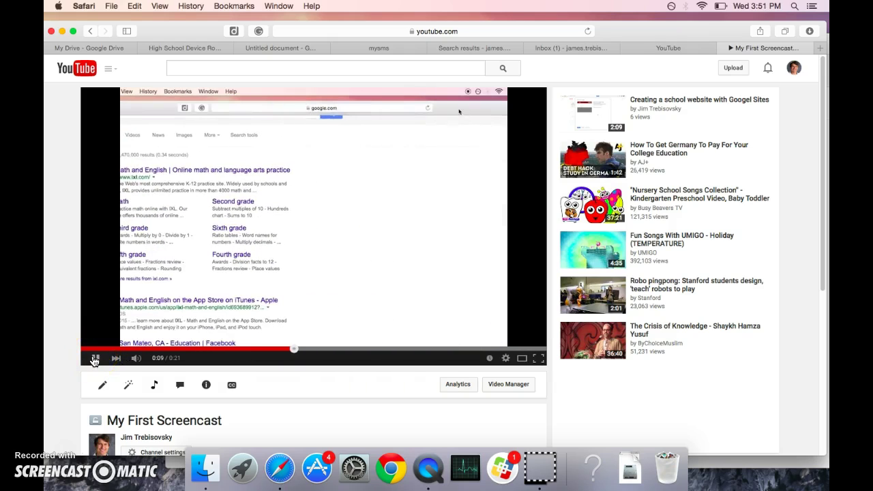
click(94, 359)
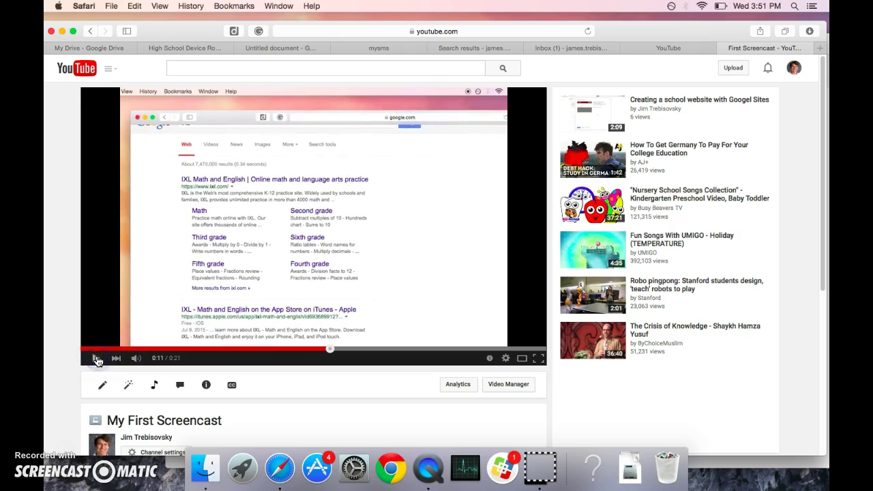